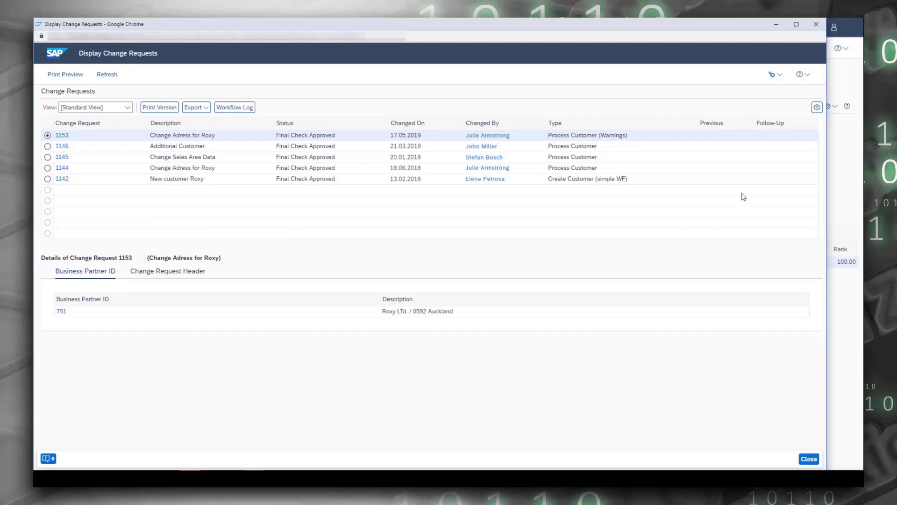
Step: Close the change request list and start editing Roxy LTd. with the change request type Process Customer (Warnings)
click(817, 26)
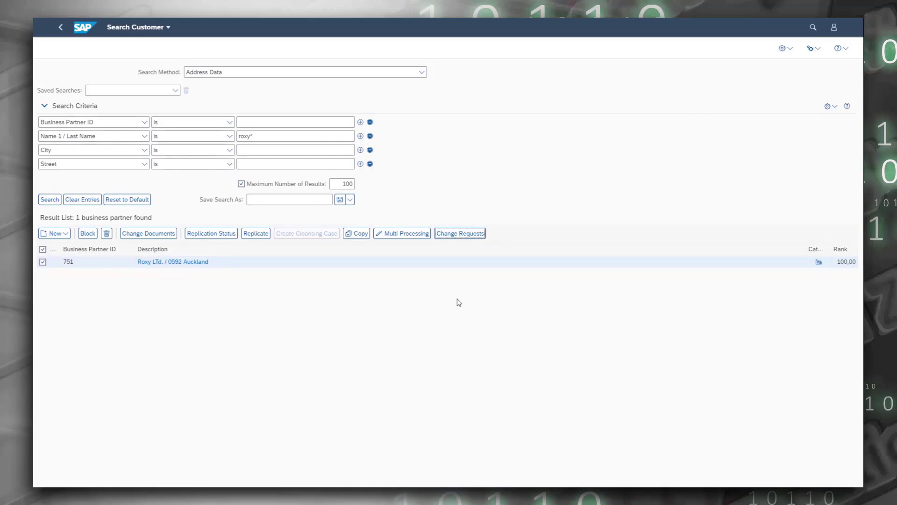
click(183, 264)
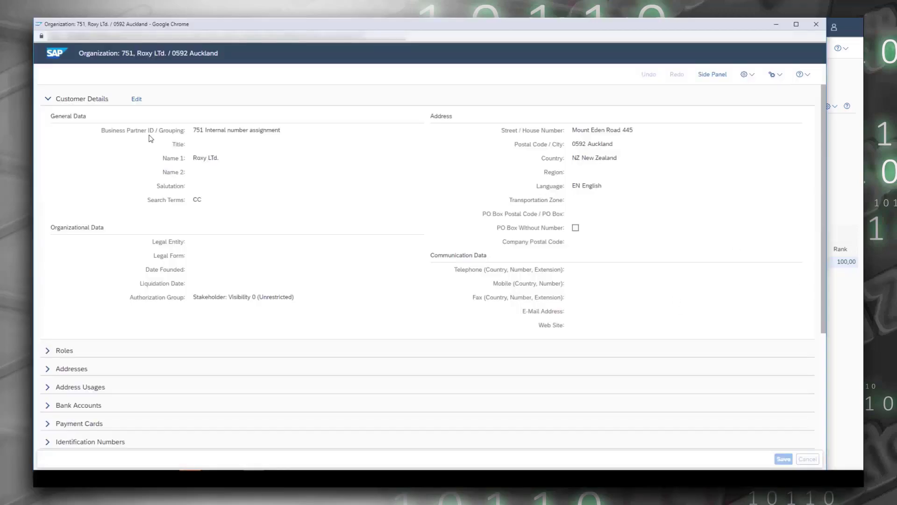
click(136, 99)
click(391, 283)
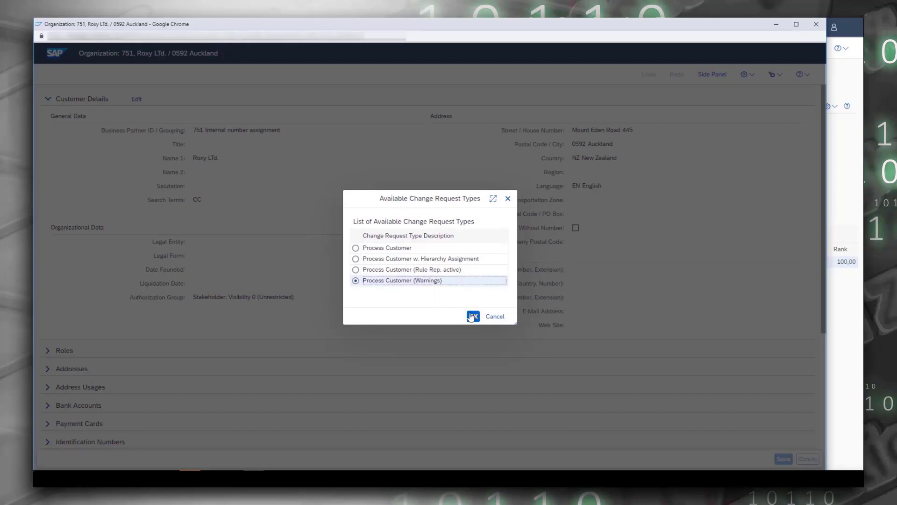
click(473, 317)
Step: Set the change request description to "Enhance Customers with Sales Area"
click(228, 173)
text(E)
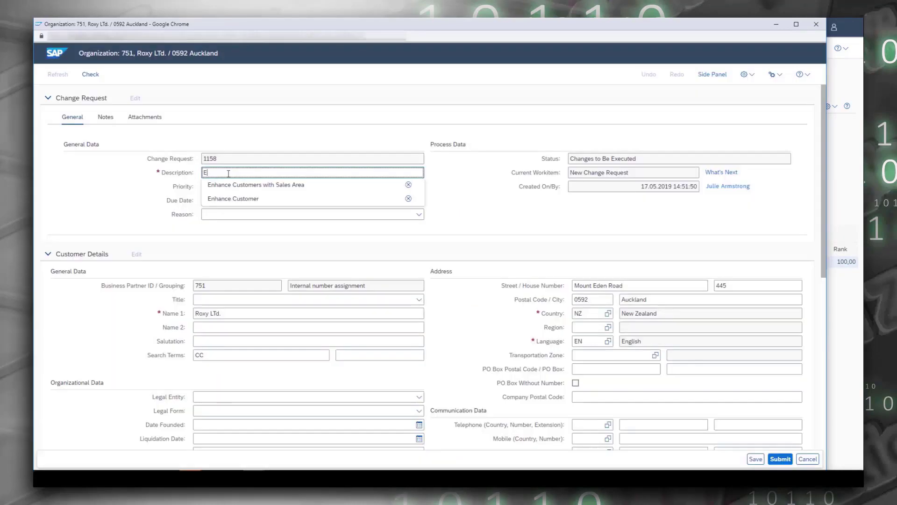
click(260, 185)
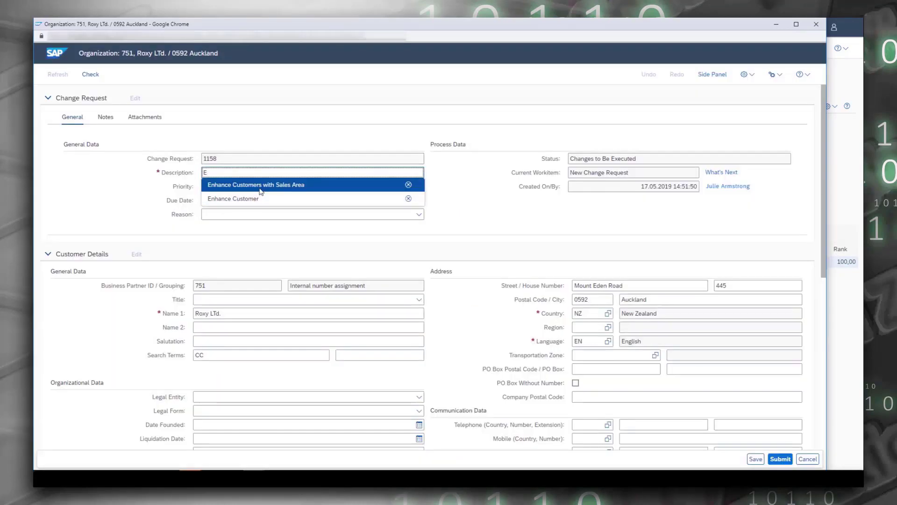
Step: Add a sales area with sales organization 0001, distribution channel 01 and division 01 to the standard ERP customer
scroll(354, 227, down, 7)
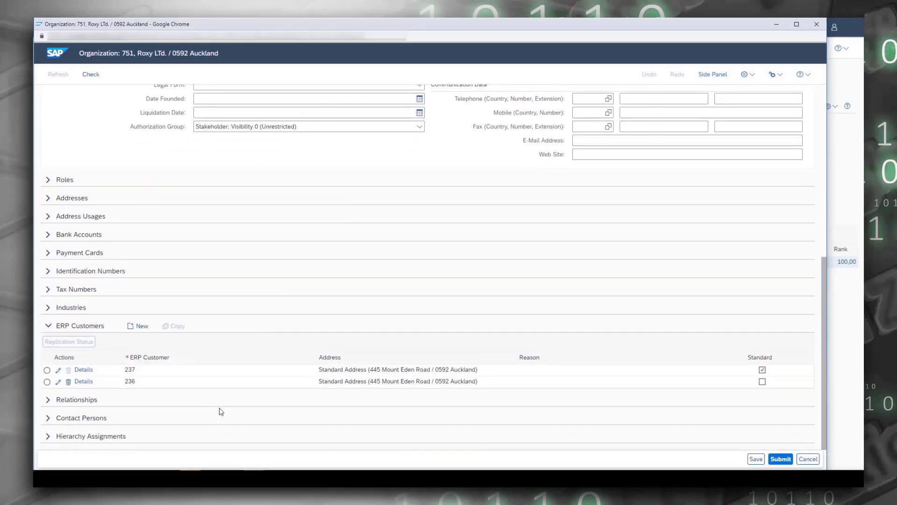
click(58, 371)
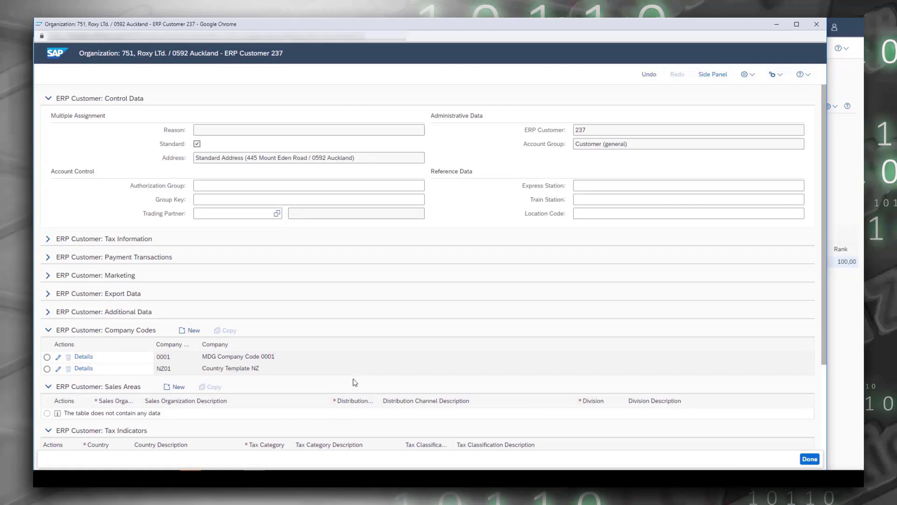
scroll(314, 416, down, 1)
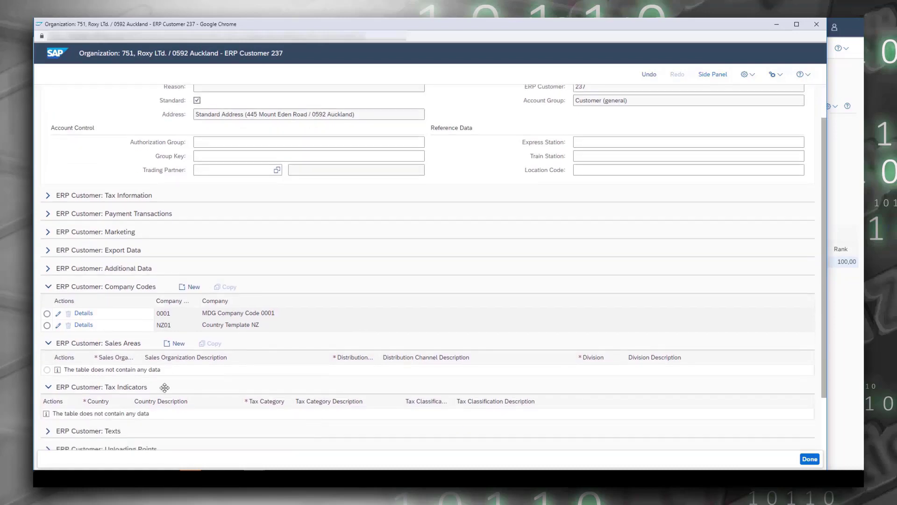
click(176, 344)
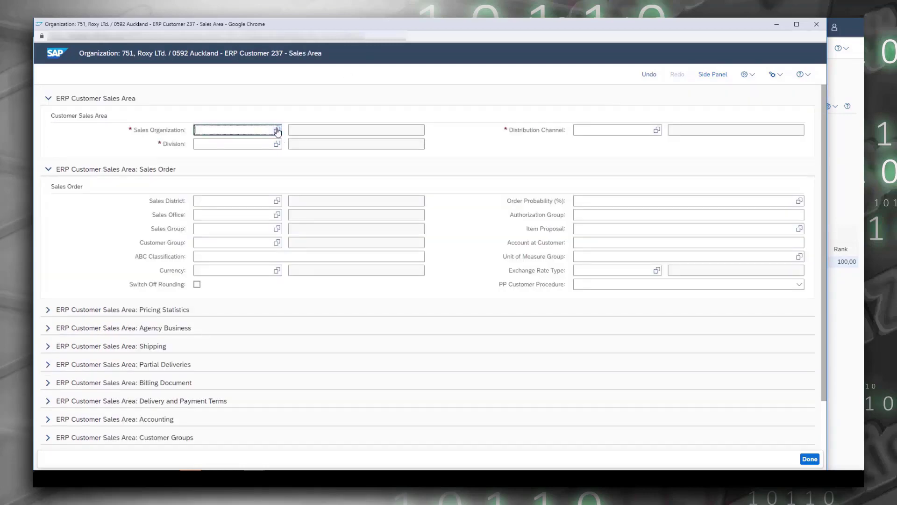
click(277, 130)
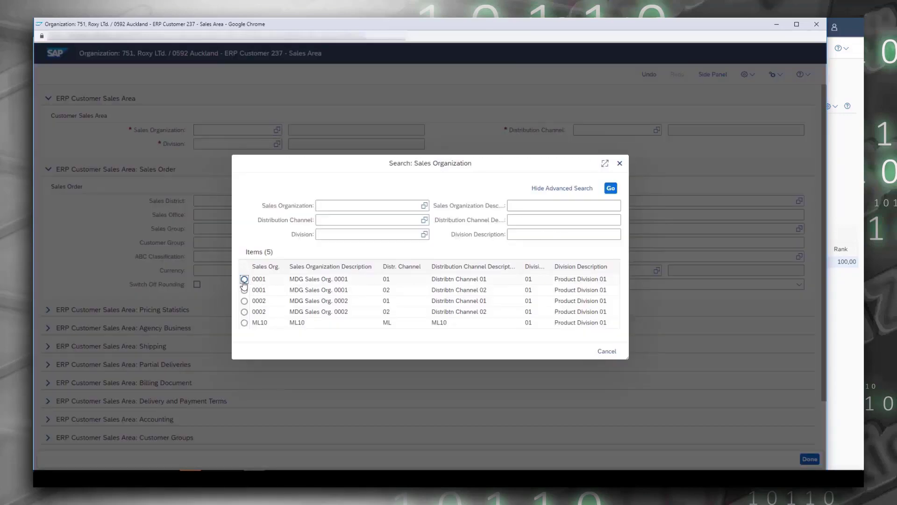
click(244, 279)
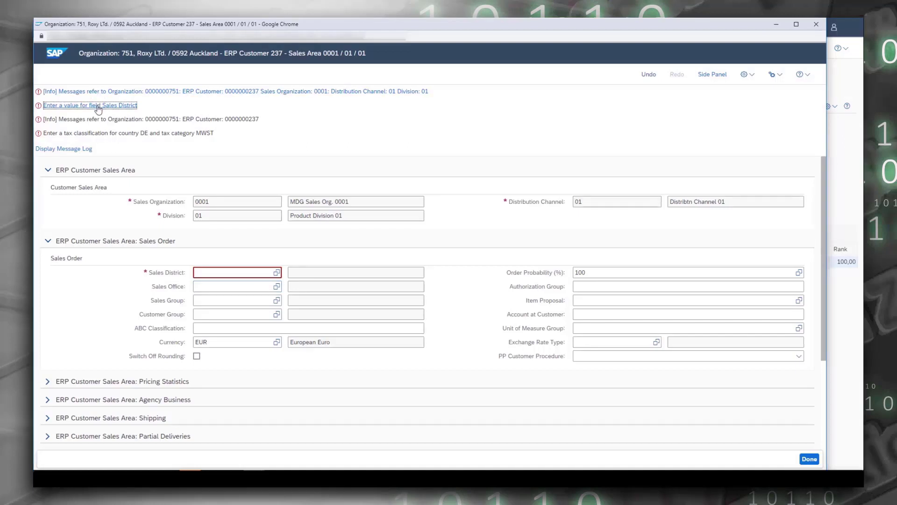
Step: Go to the field behind the Sales District error and return to the ERP customer's data
click(98, 107)
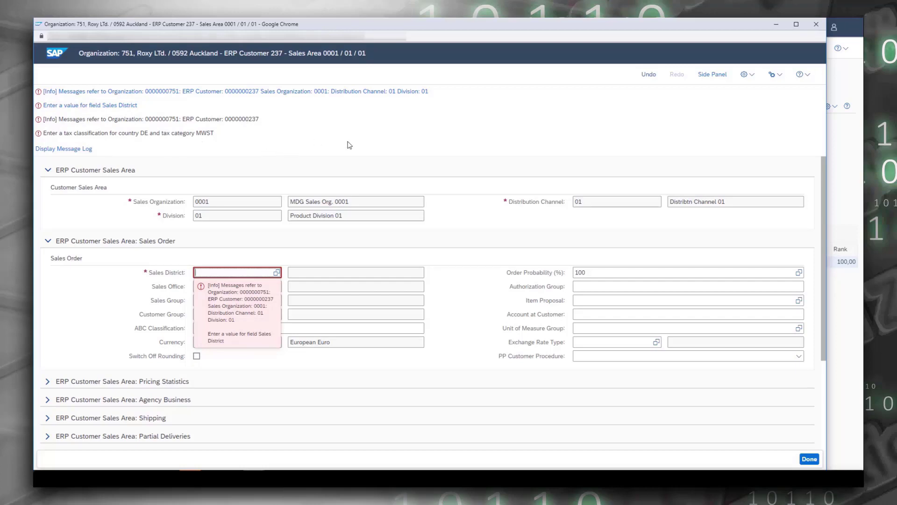
click(807, 462)
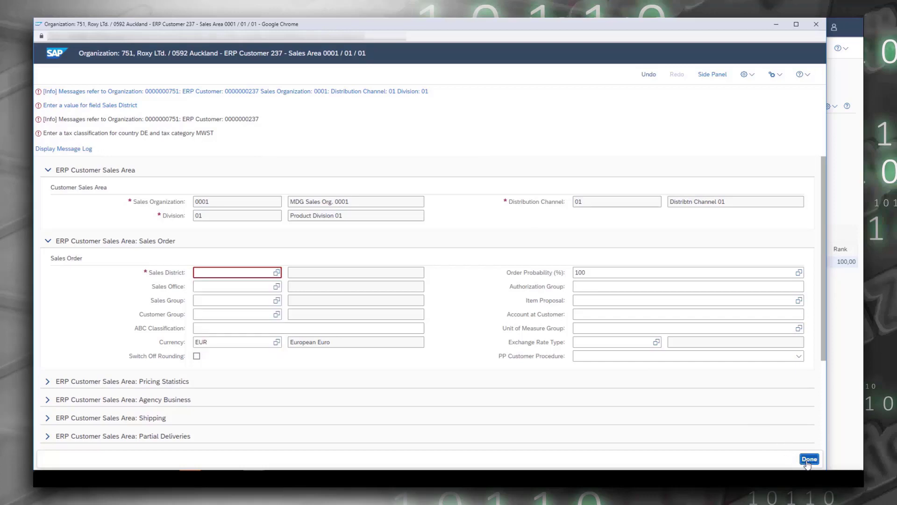
click(809, 460)
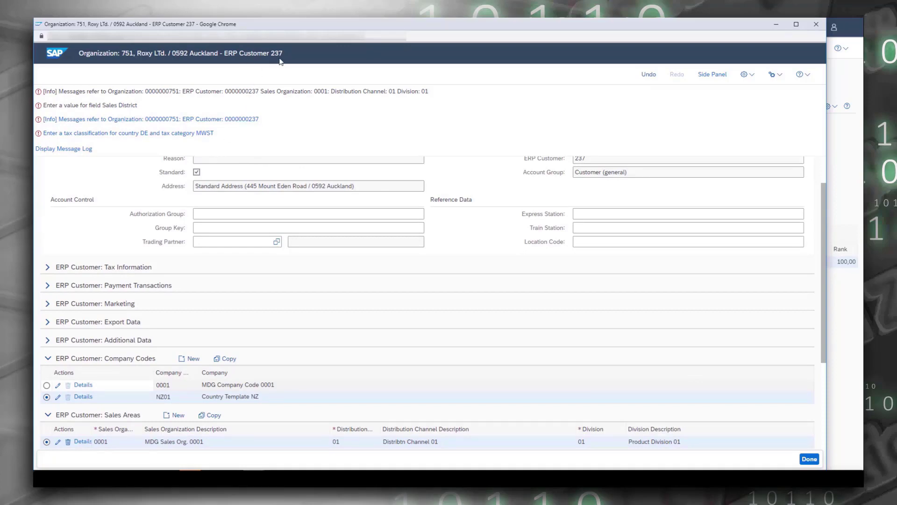
Step: Go to the field behind the tax classification error for country DE and return to the organization overview
click(174, 134)
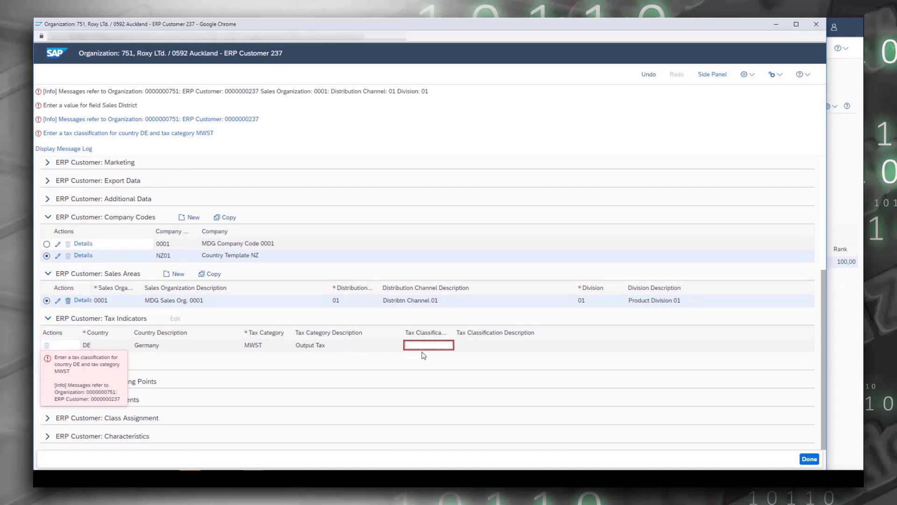
click(807, 462)
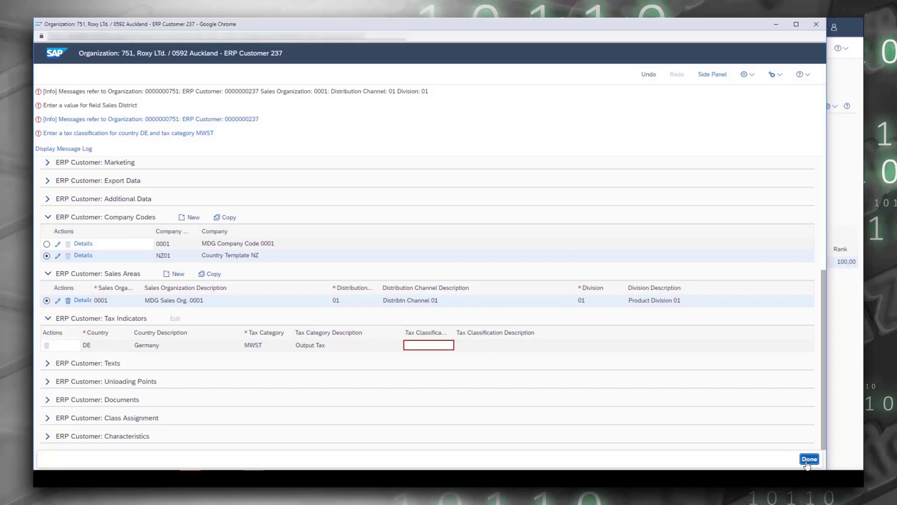
click(808, 459)
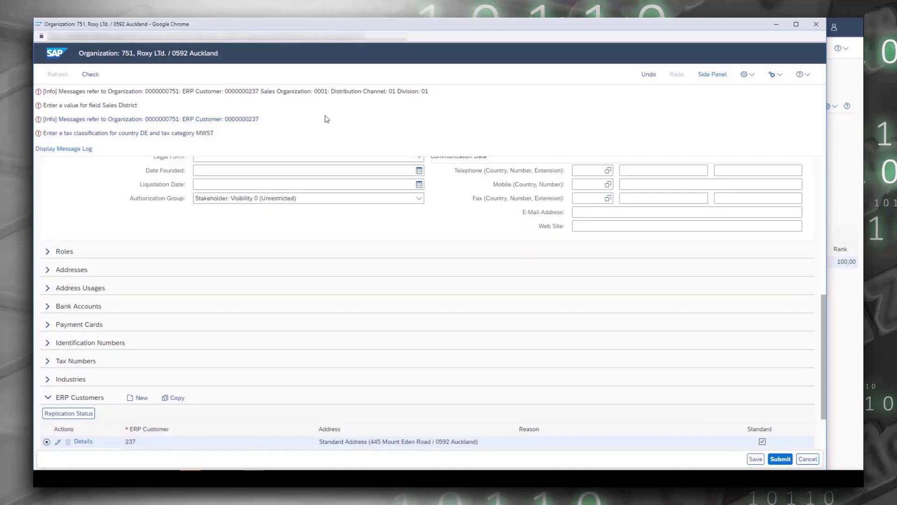
Step: Add MDG Company Code 0001 to the non-standard ERP customer
scroll(420, 315, down, 2)
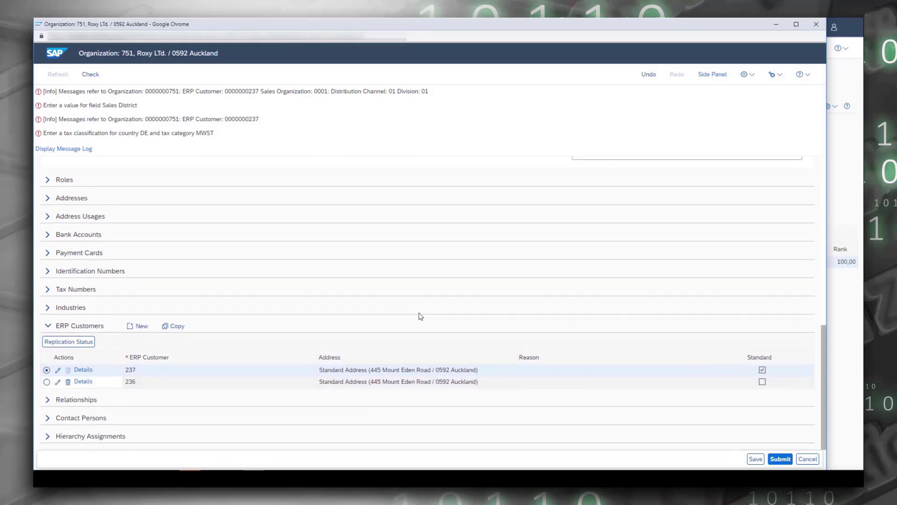
click(57, 383)
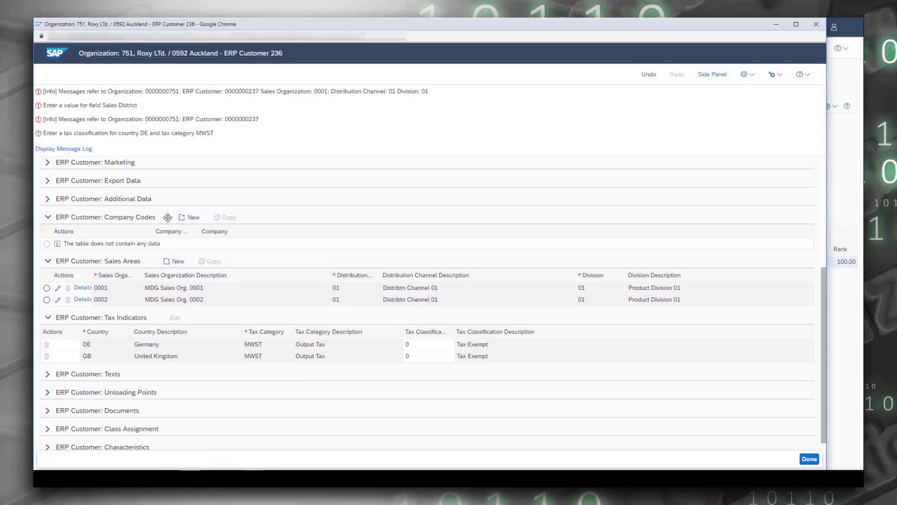
click(189, 219)
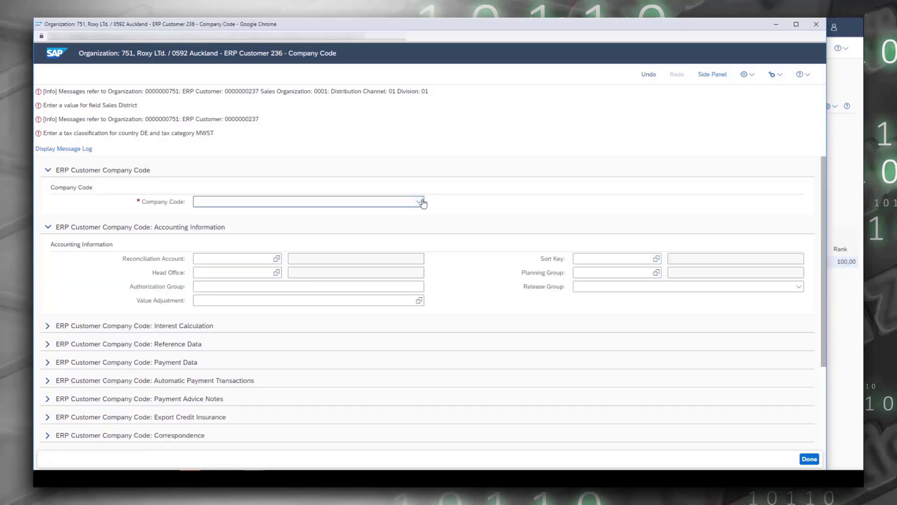
click(419, 202)
click(368, 215)
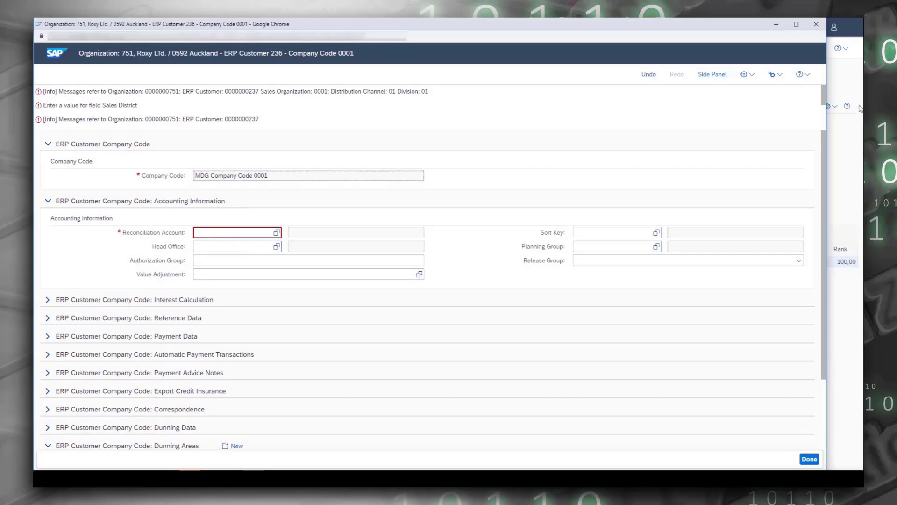
Step: Go to the field behind the Reconciliation acct error and return to the organization overview
click(823, 98)
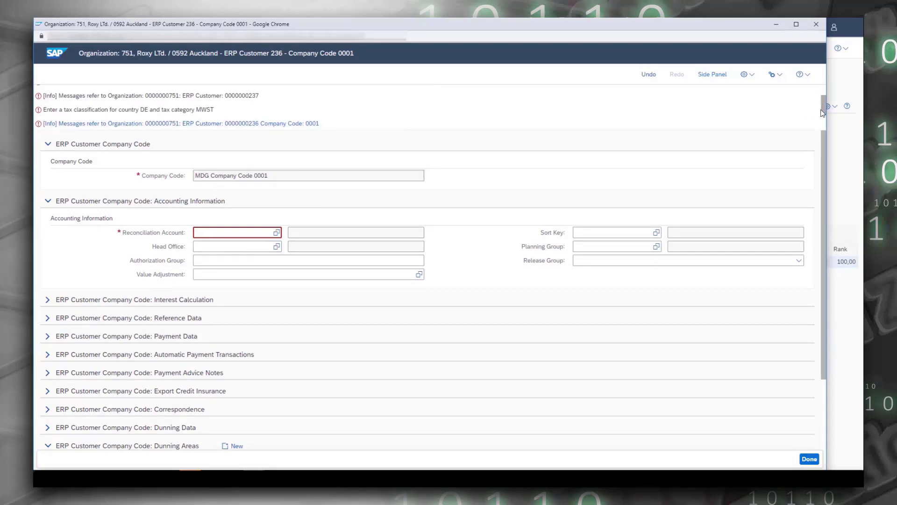
click(185, 119)
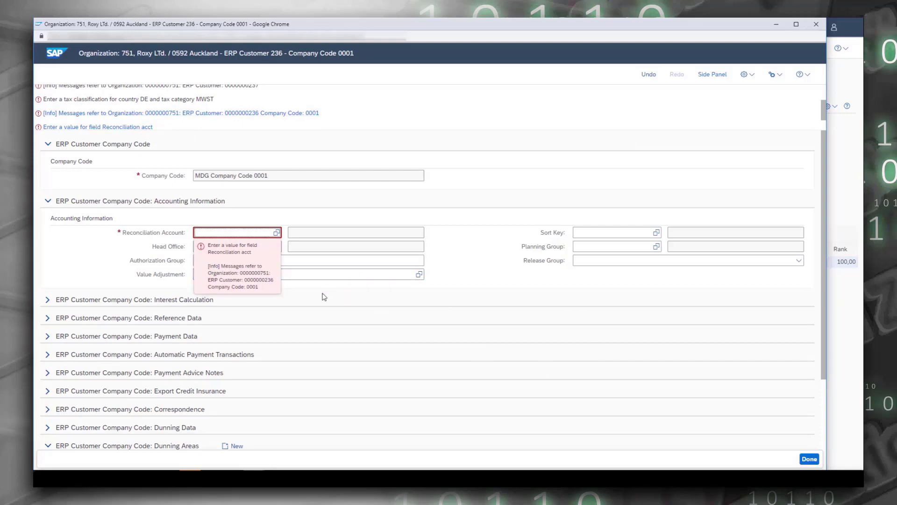
click(807, 460)
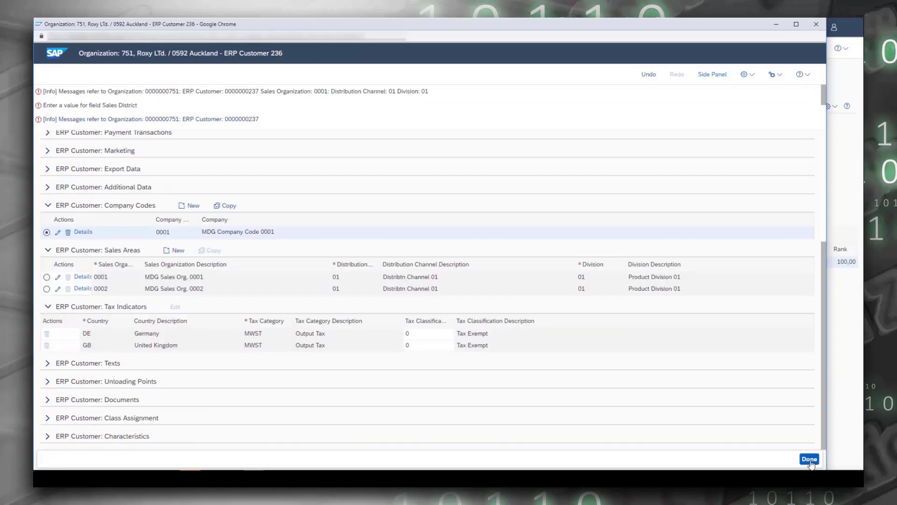
click(810, 459)
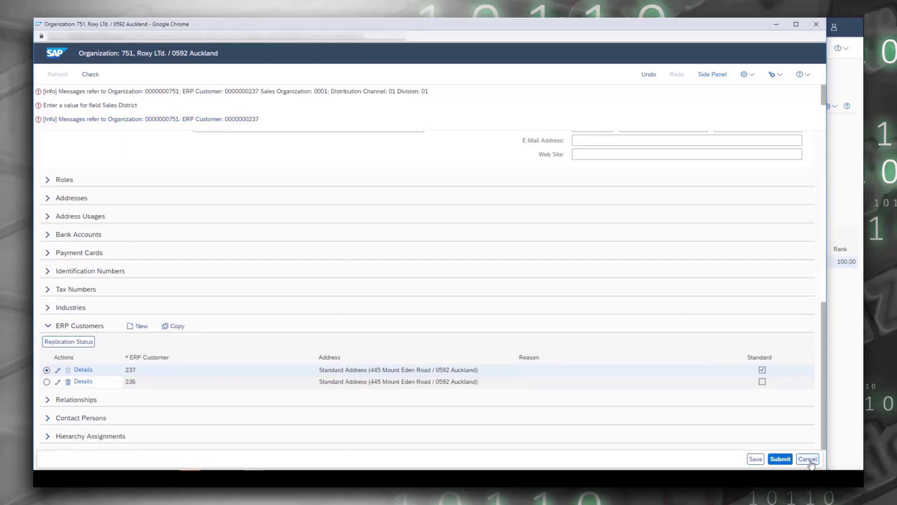
Step: Save the incomplete change request as a draft and reopen it from My Change Requests under Customer Governance
click(754, 461)
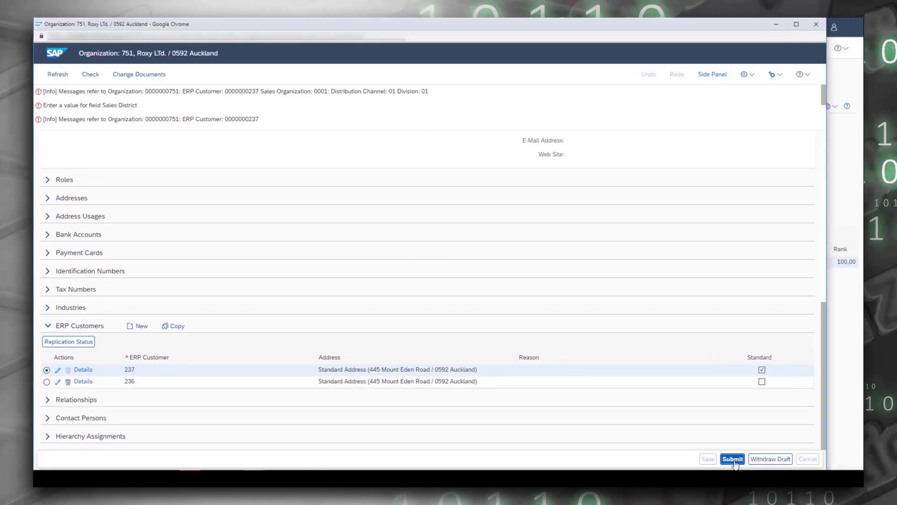
click(733, 459)
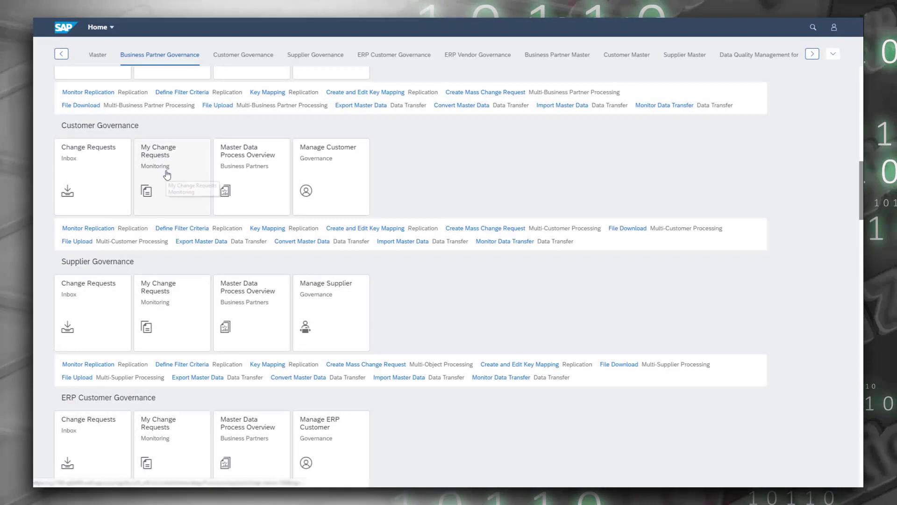
click(166, 175)
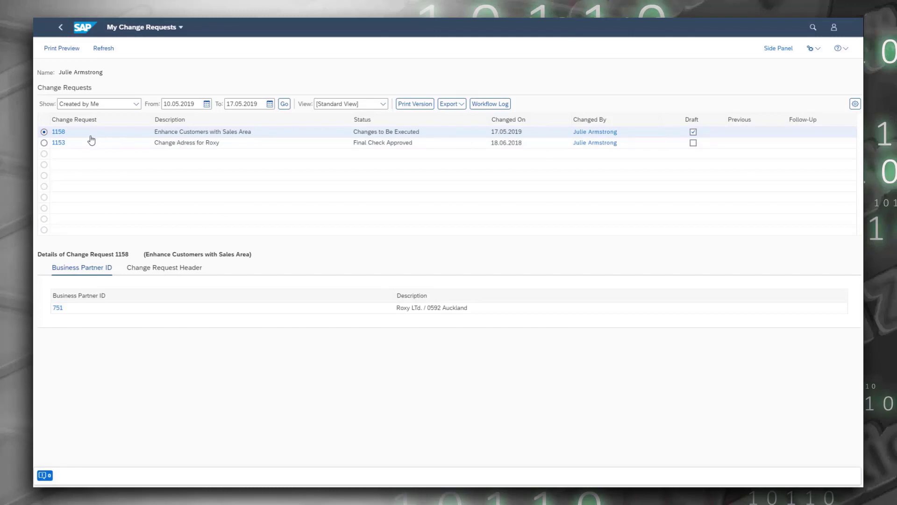
click(58, 135)
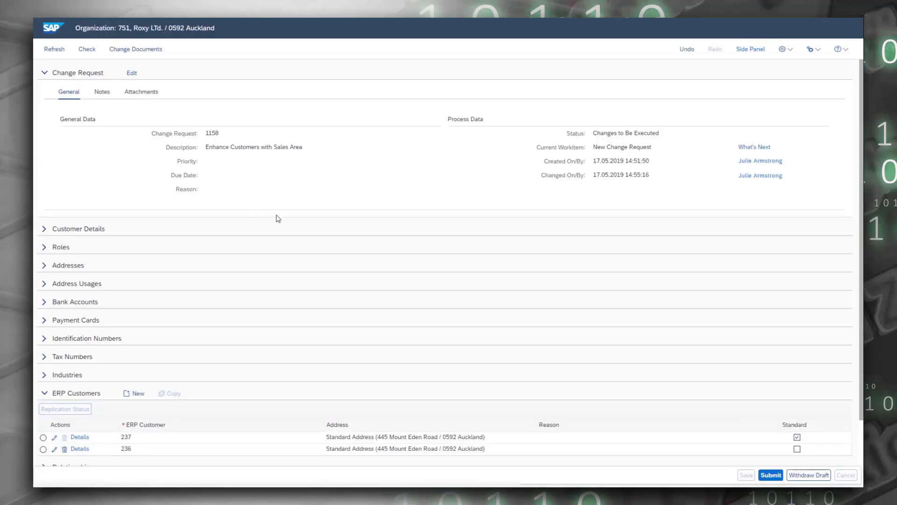
Step: Check the draft change request and review the full list of error messages
click(92, 52)
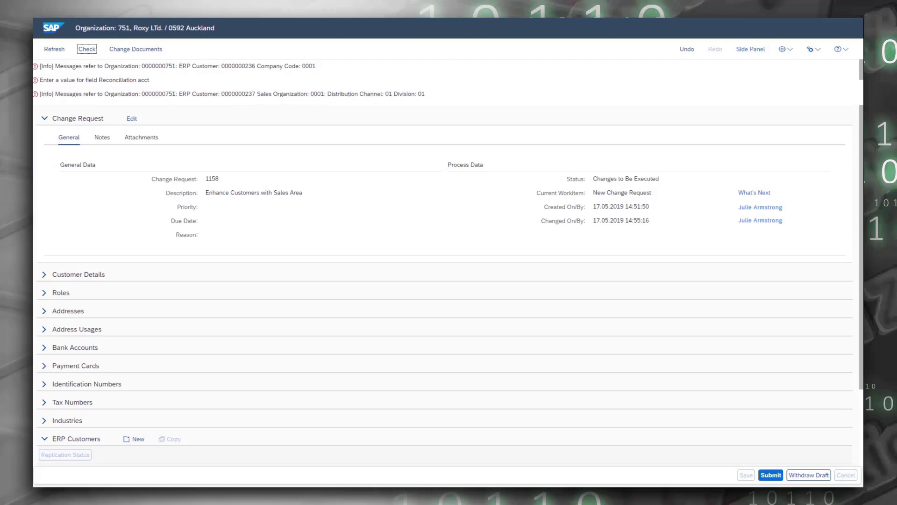
drag(862, 77, 863, 98)
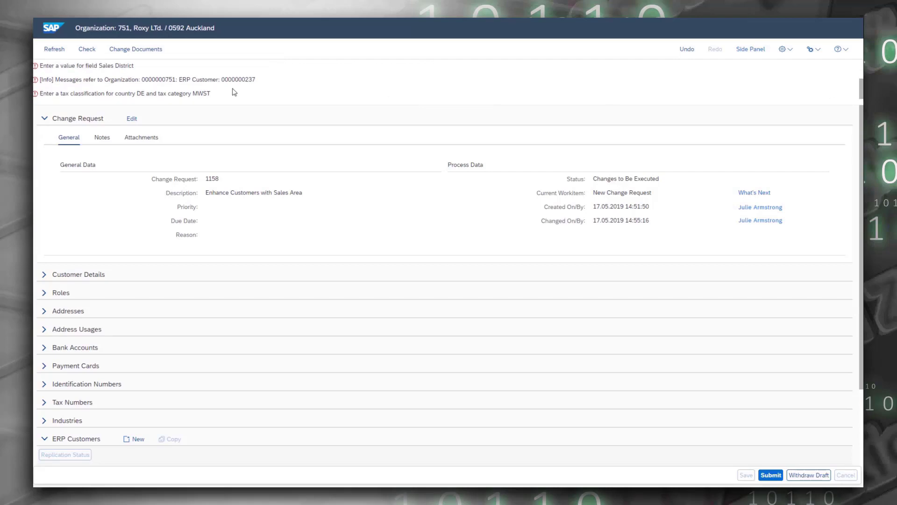
scroll(862, 105, down, 1)
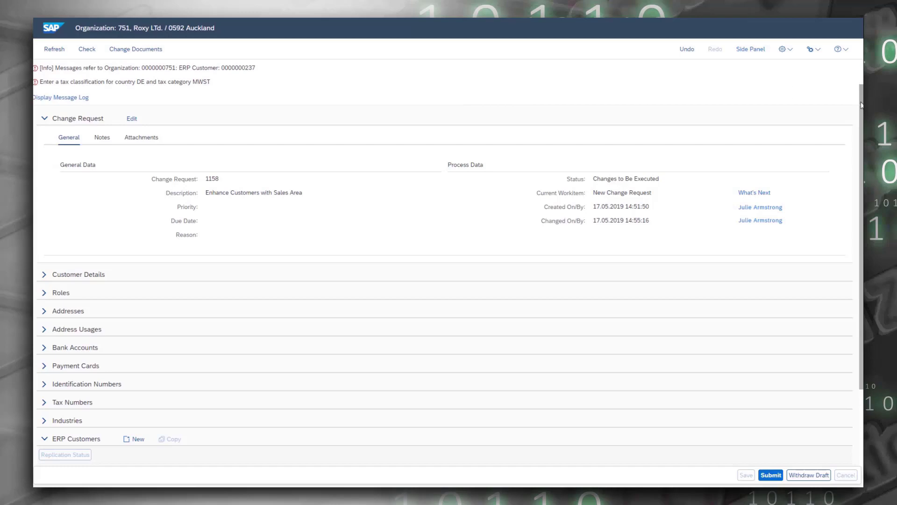
drag(862, 101, 862, 71)
Step: Set the Reconciliation Account to 127000 in company code 0001 of the non-standard ERP customer and return to the organization overview
drag(861, 225, 852, 280)
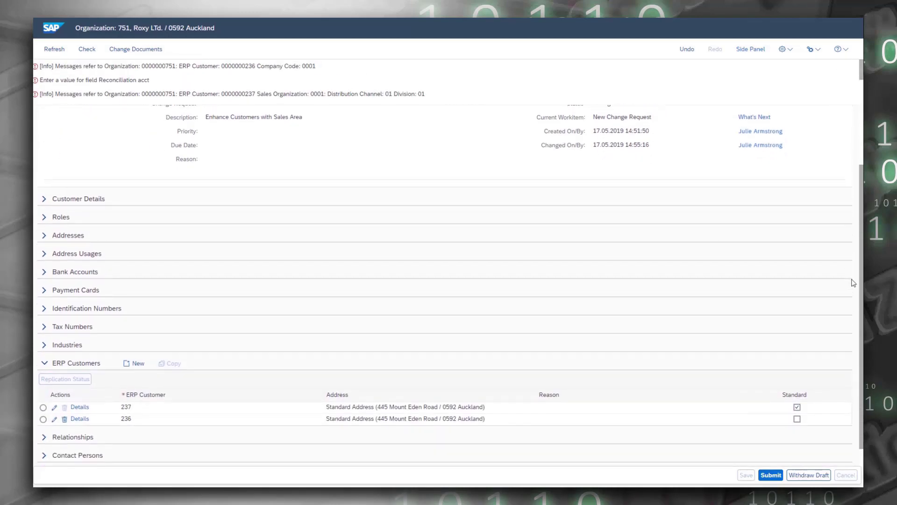
click(54, 420)
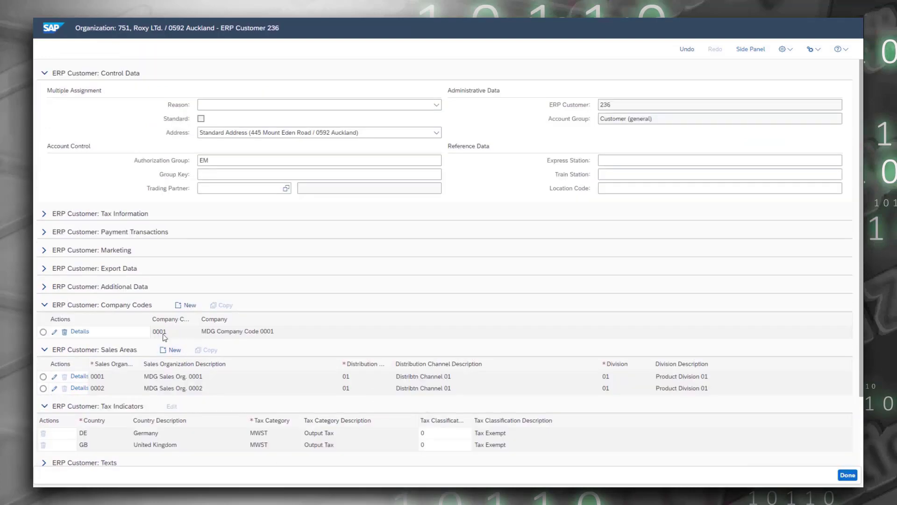
click(54, 332)
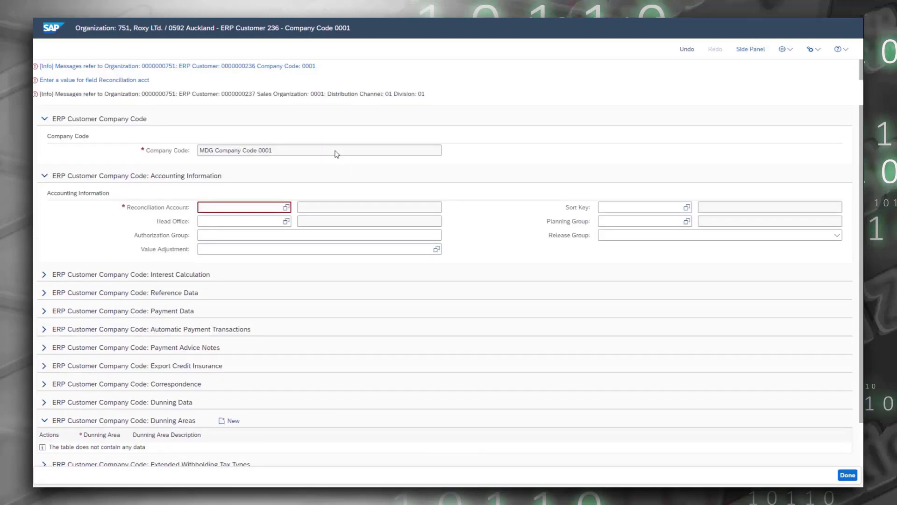
click(106, 83)
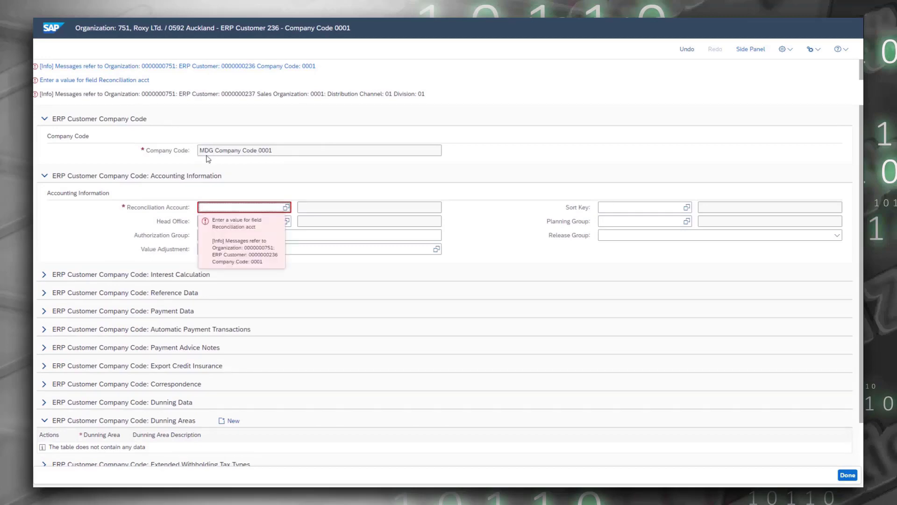
click(286, 208)
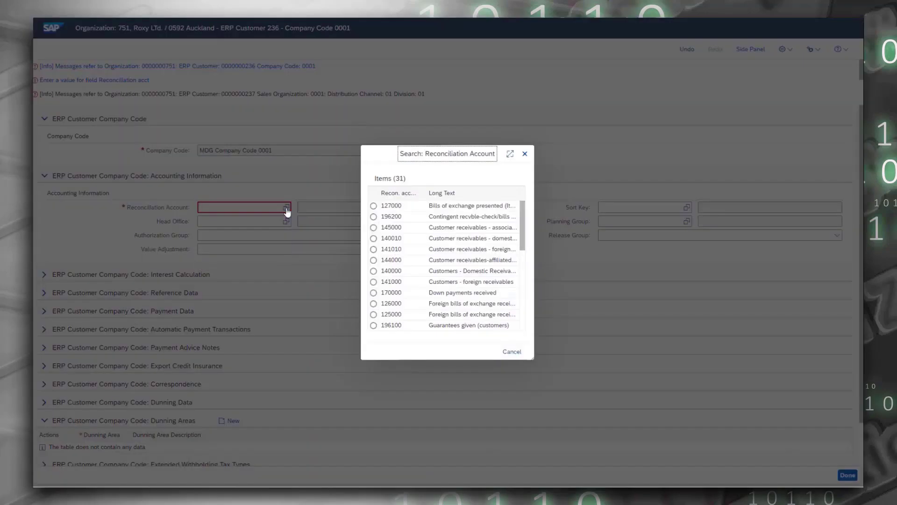
click(374, 206)
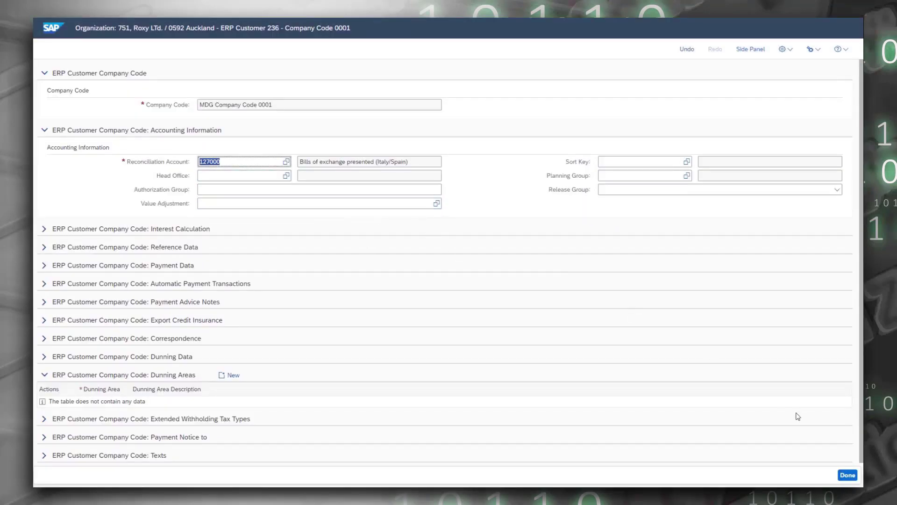
click(847, 475)
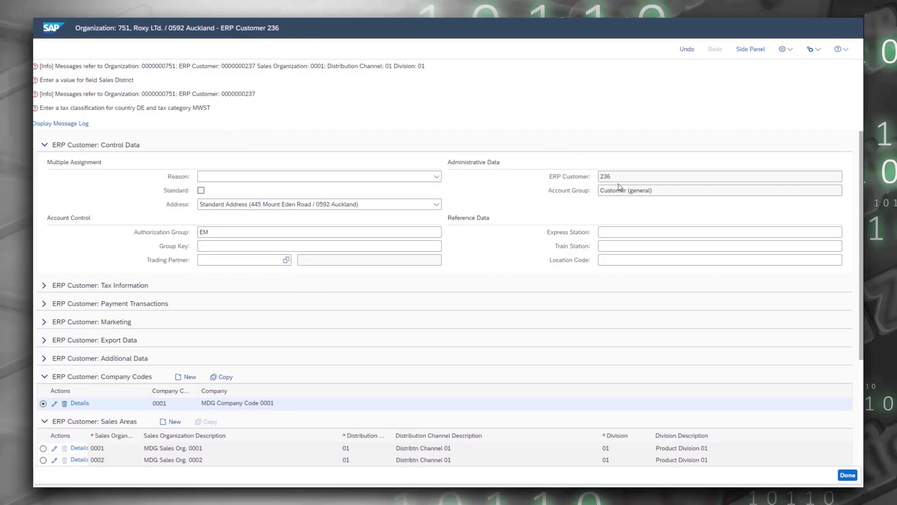
click(847, 476)
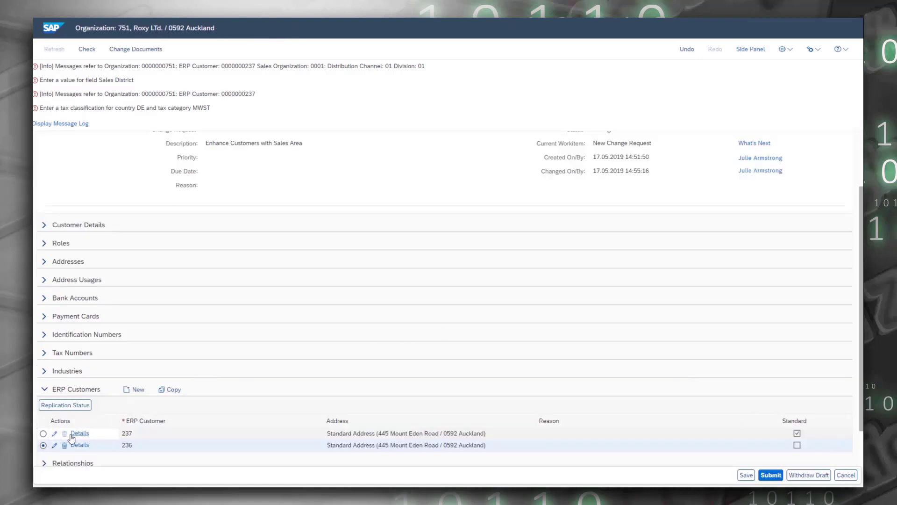
Step: Set the tax classification for country DE and tax category MWST to 0 (Tax Exempt) on the standard ERP customer
click(54, 435)
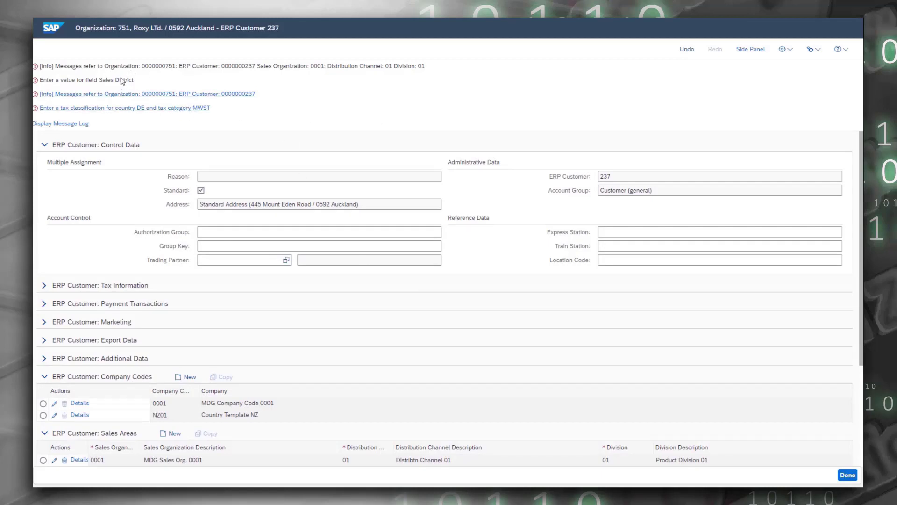
click(145, 108)
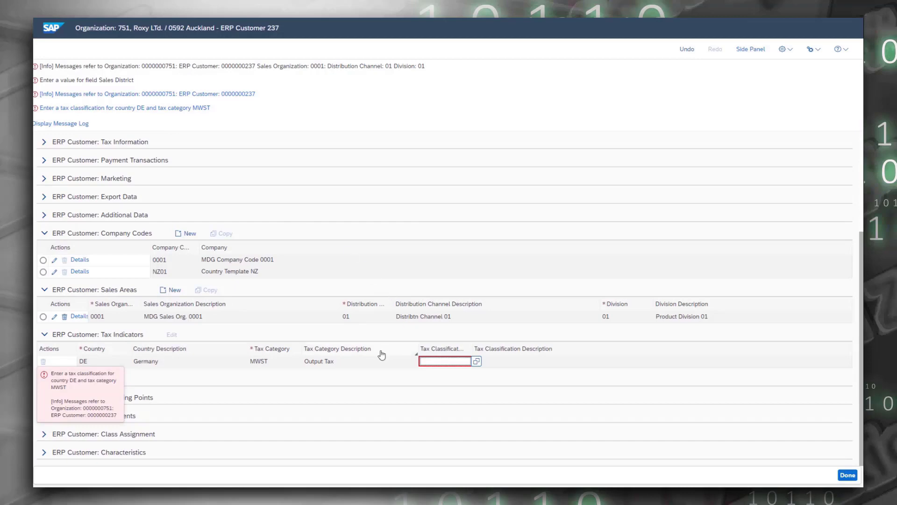
click(476, 361)
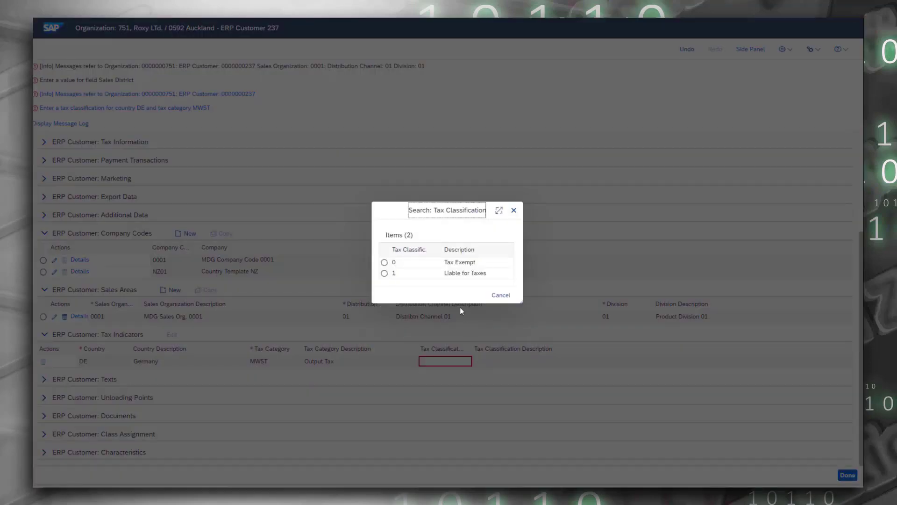
click(384, 262)
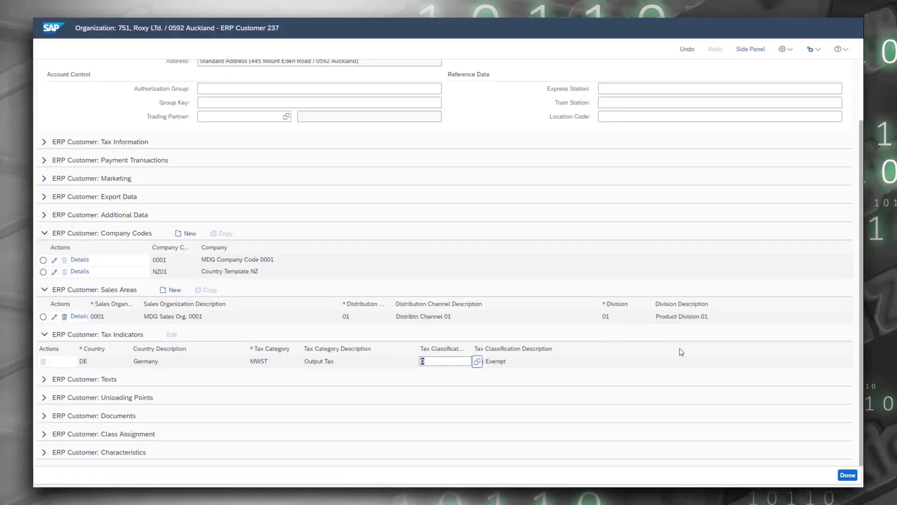
click(847, 475)
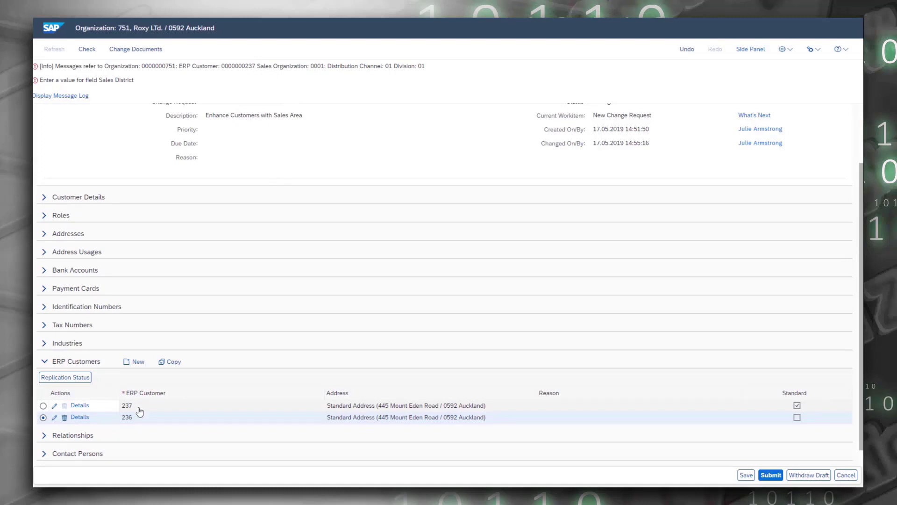
Step: Set the Sales District to 000001 (MDG District West) in sales area 0001 / 01 / 01 of the standard ERP customer and return to the overview
click(54, 406)
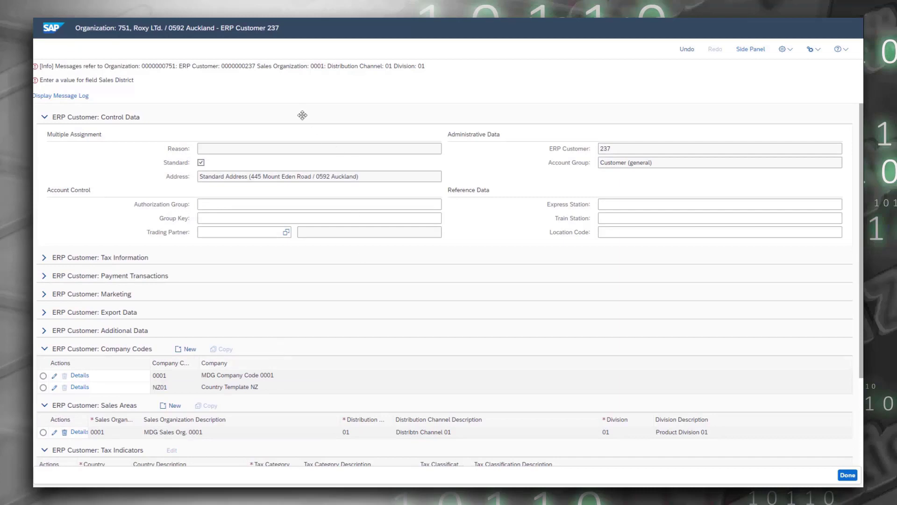
click(54, 434)
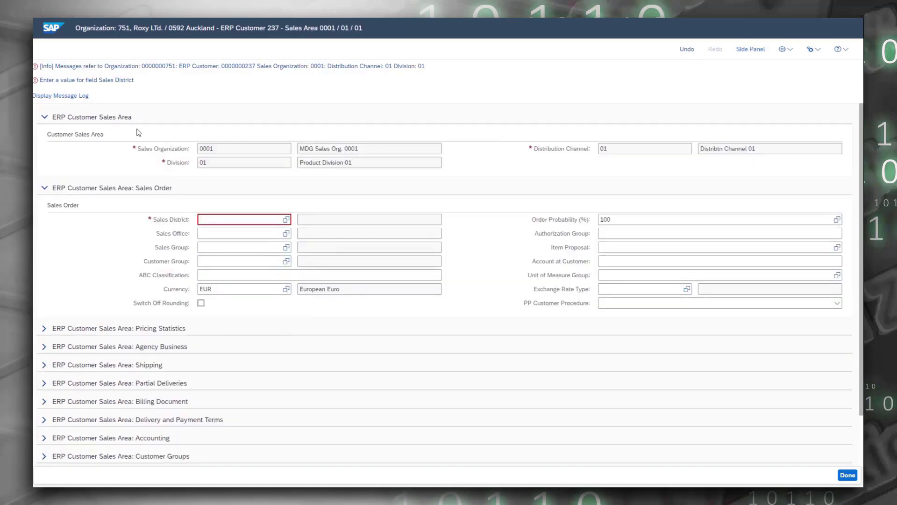
click(116, 82)
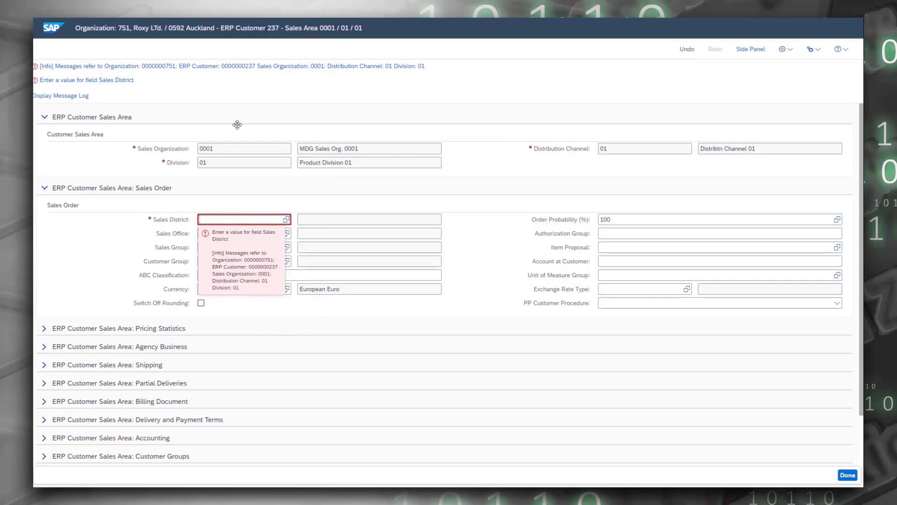
click(286, 220)
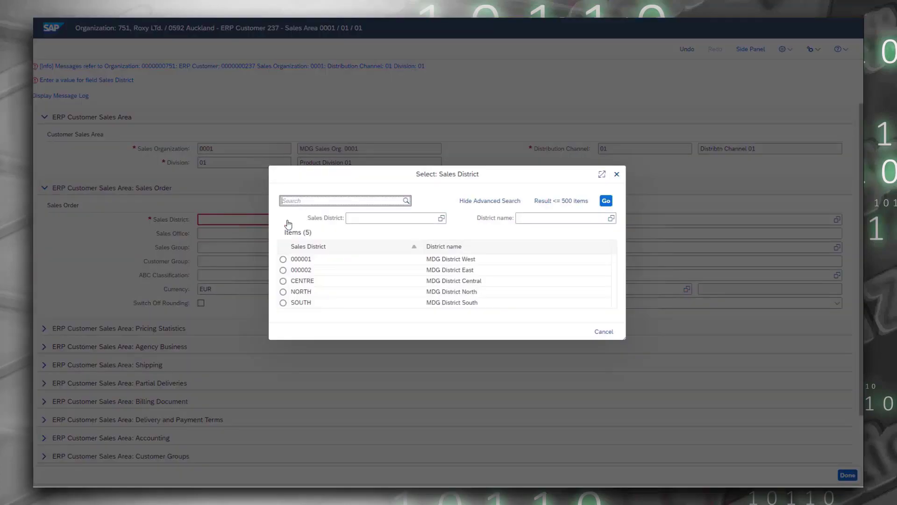
click(283, 259)
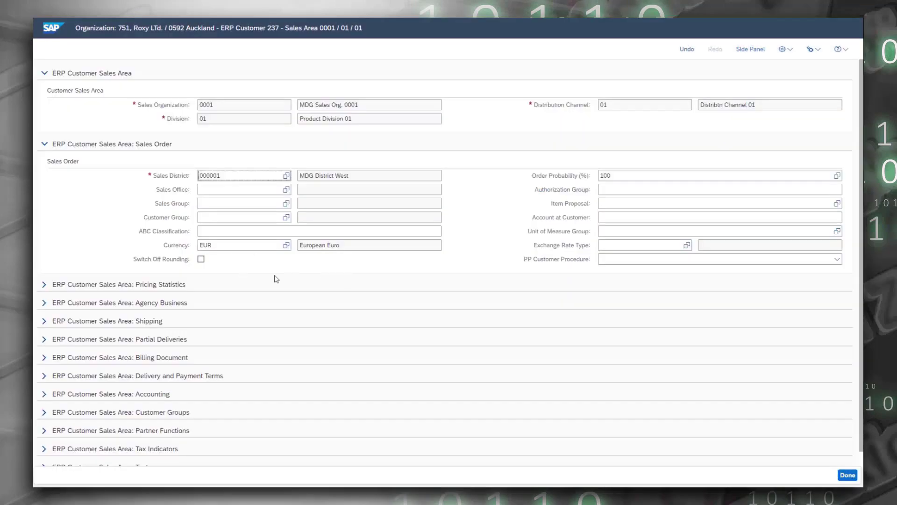
click(847, 475)
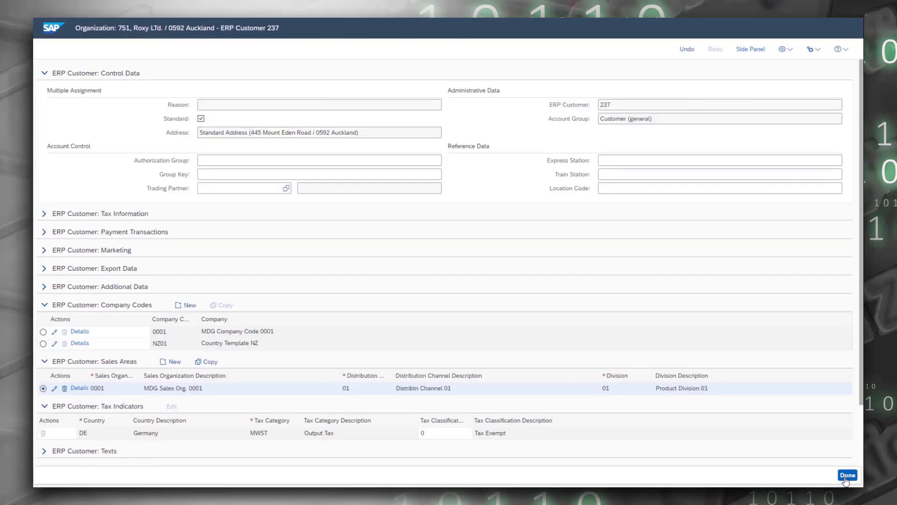
click(848, 475)
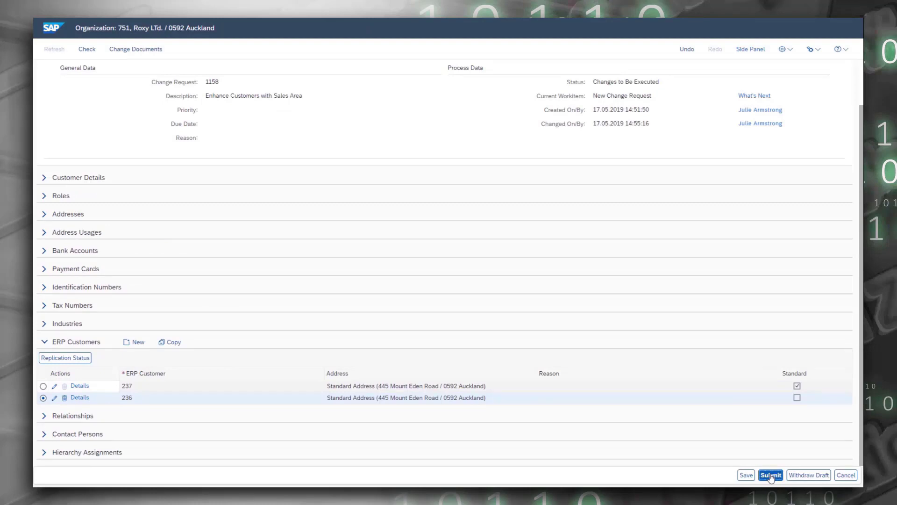
Step: Submit the completed change request and look up its next workflow step after refreshing the data
click(771, 475)
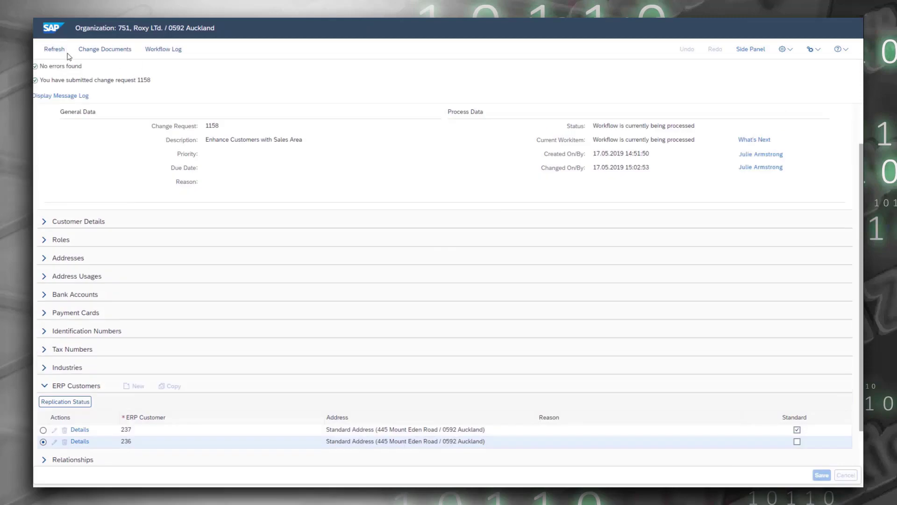
click(59, 51)
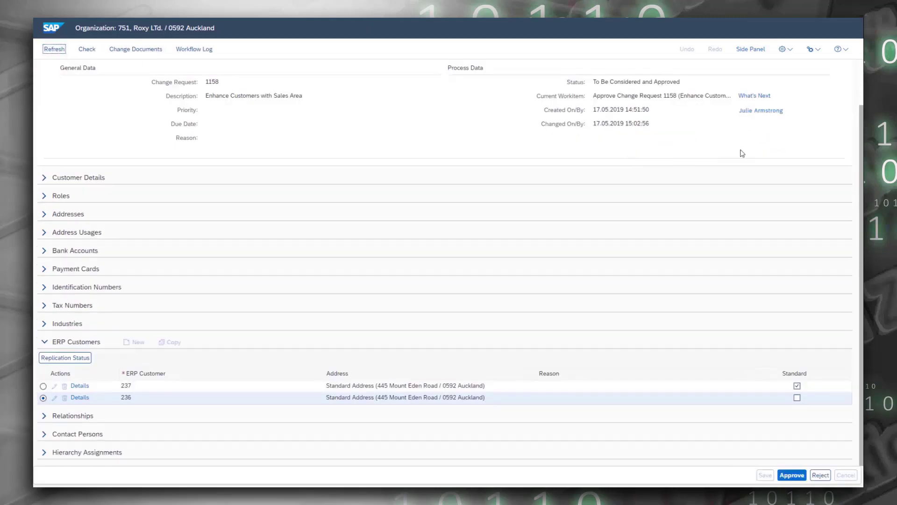
click(761, 97)
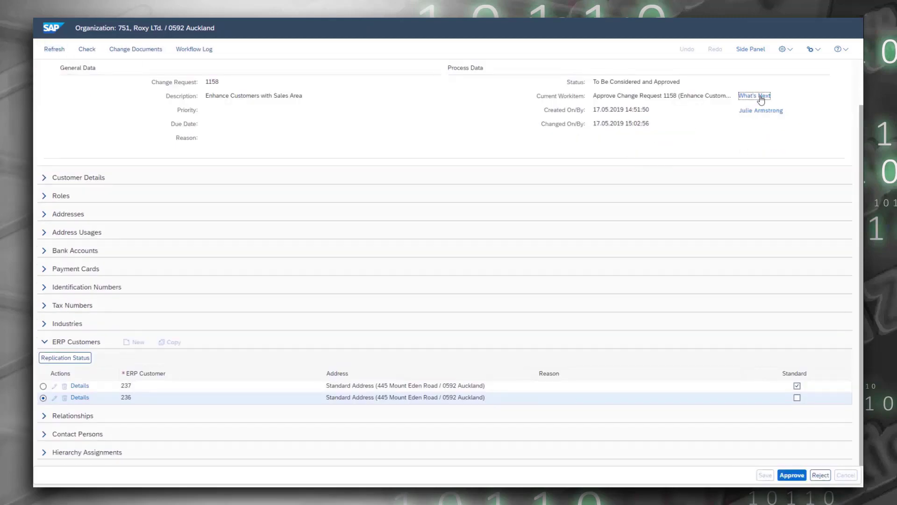